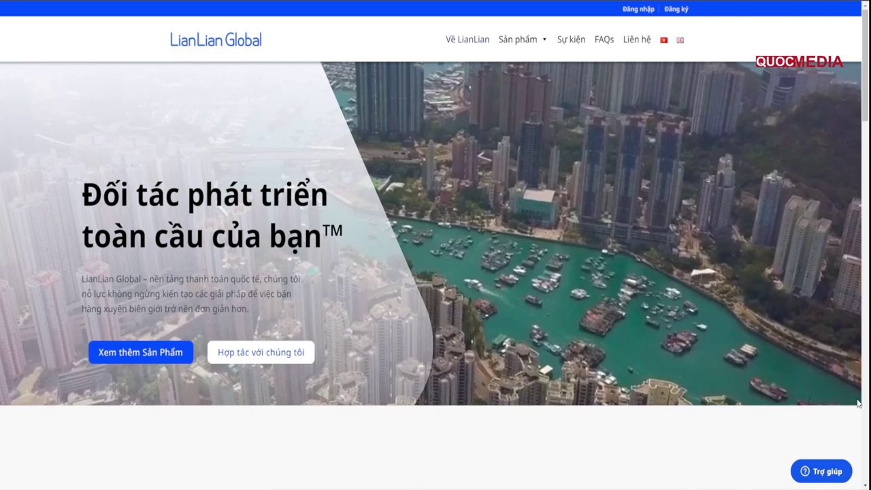
Scroll through the Vietnam individual sign-up form to review the entered email, password and phone.
scroll(835, 378, "down", 2)
scroll(836, 381, "down", 1)
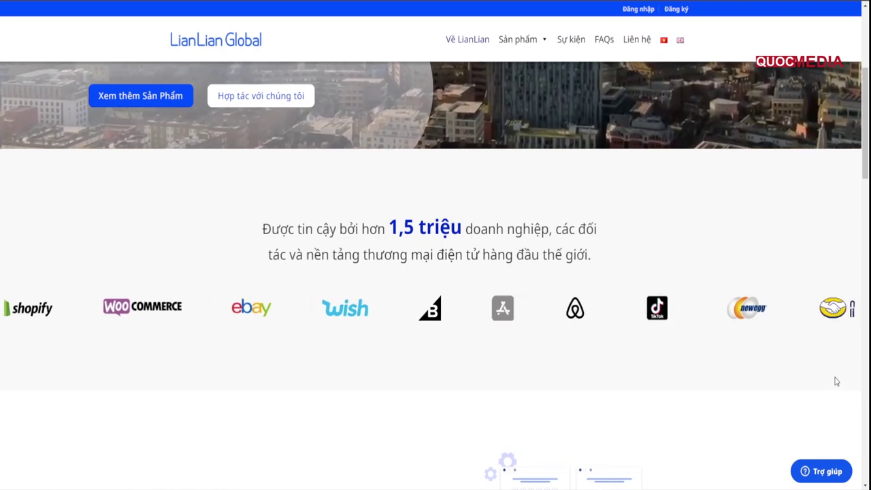
scroll(816, 366, "down", 3)
scroll(815, 366, "down", 3)
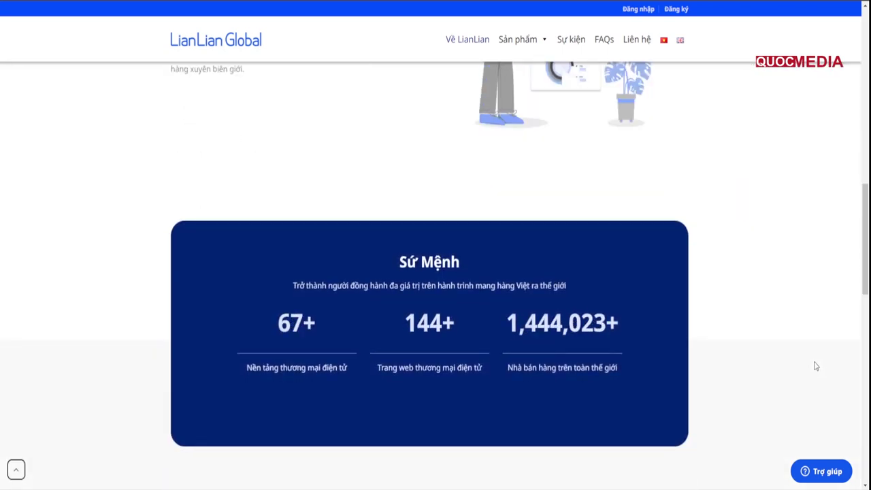
scroll(815, 366, "down", 3)
scroll(815, 366, "down", 2)
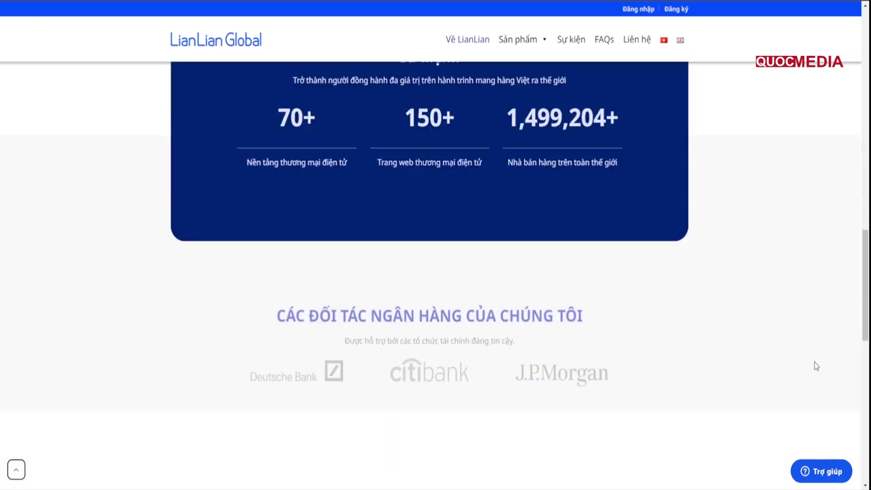
scroll(815, 366, "down", 1)
scroll(816, 366, "down", 1)
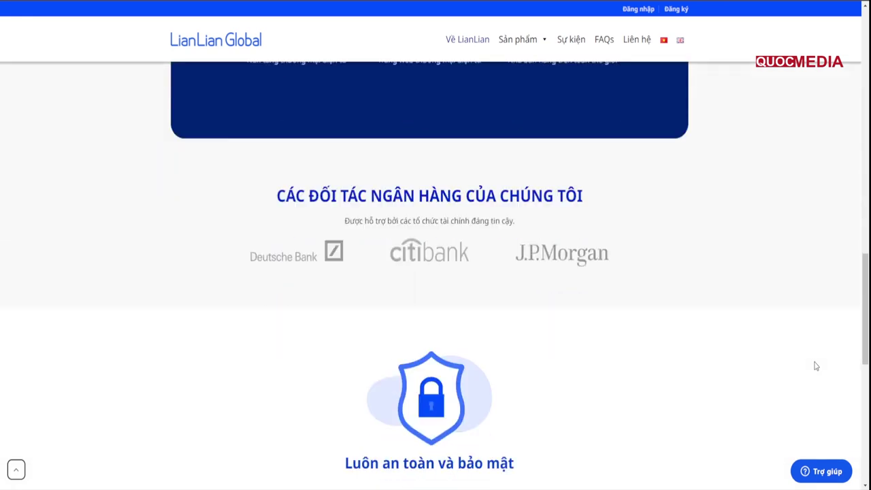
scroll(816, 366, "down", 2)
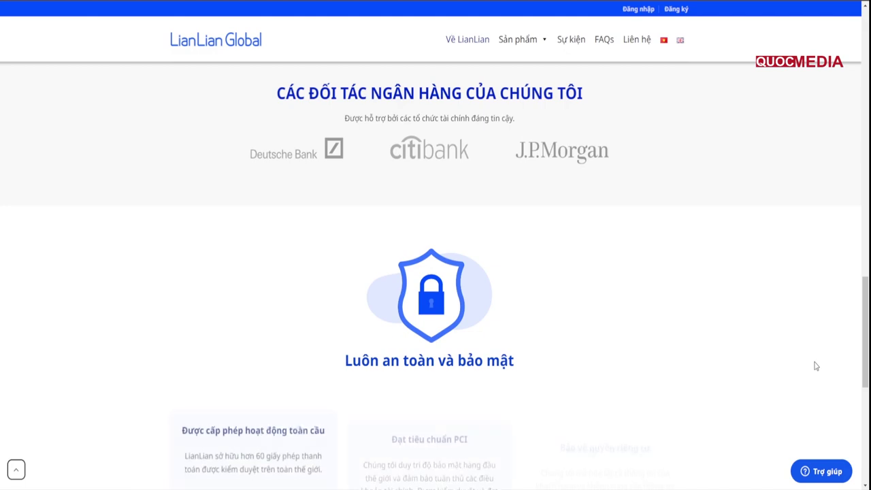
scroll(816, 366, "down", 5)
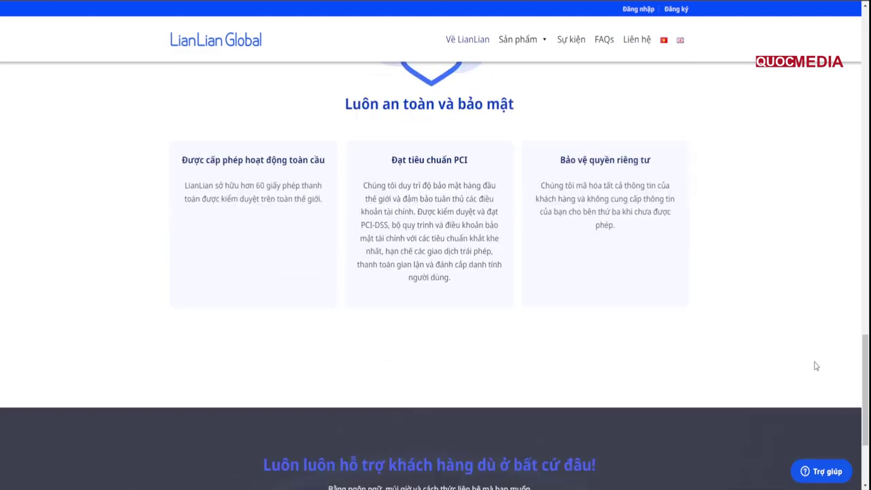
scroll(815, 366, "down", 3)
scroll(816, 366, "up", 15)
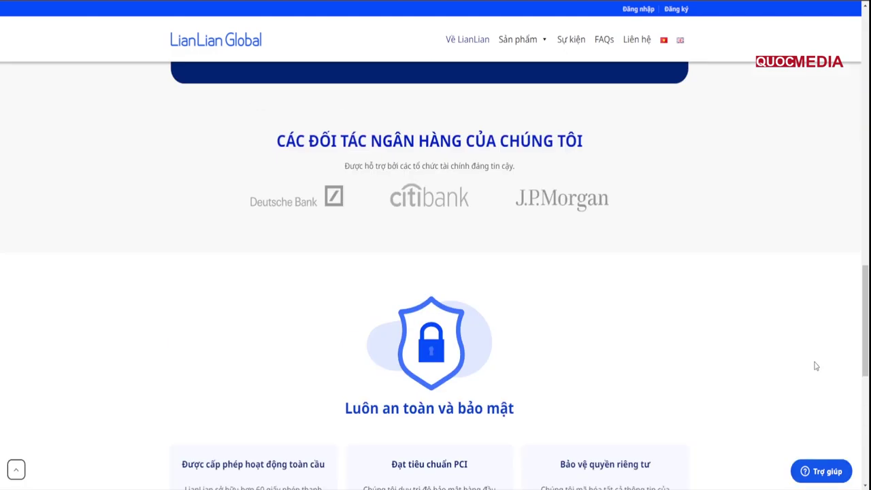
scroll(816, 366, "up", 6)
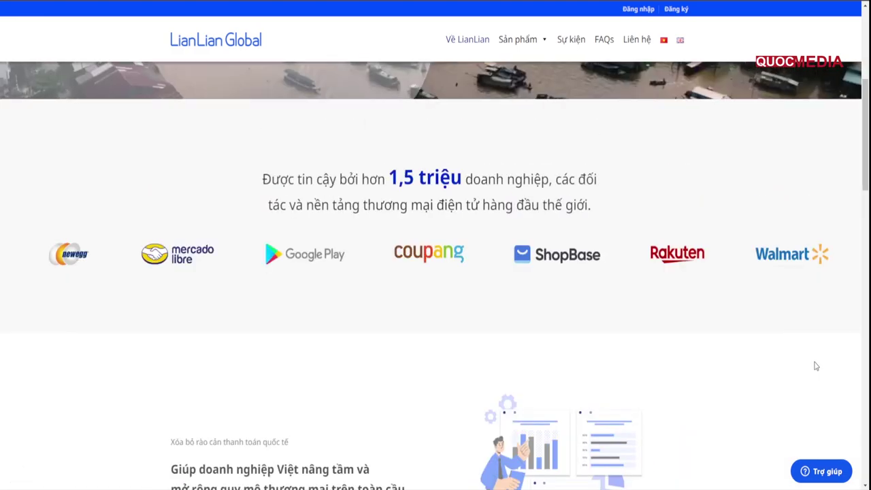
scroll(816, 366, "up", 3)
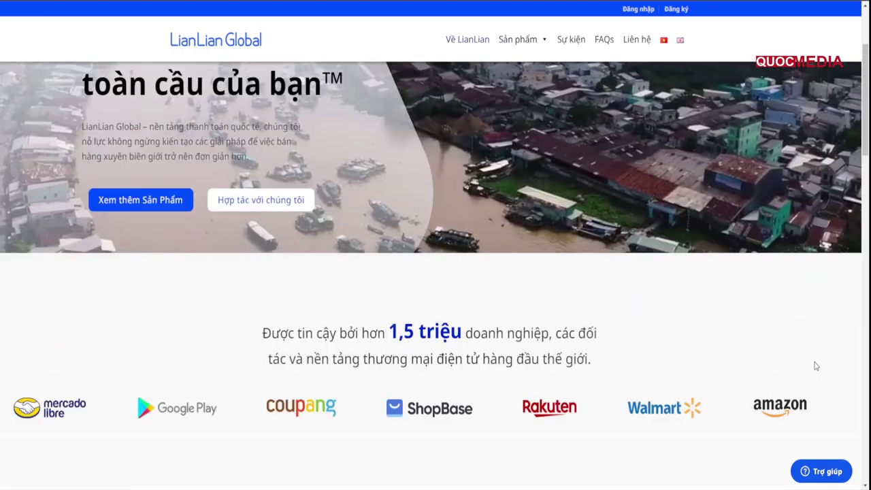
scroll(815, 366, "up", 2)
scroll(815, 366, "down", 2)
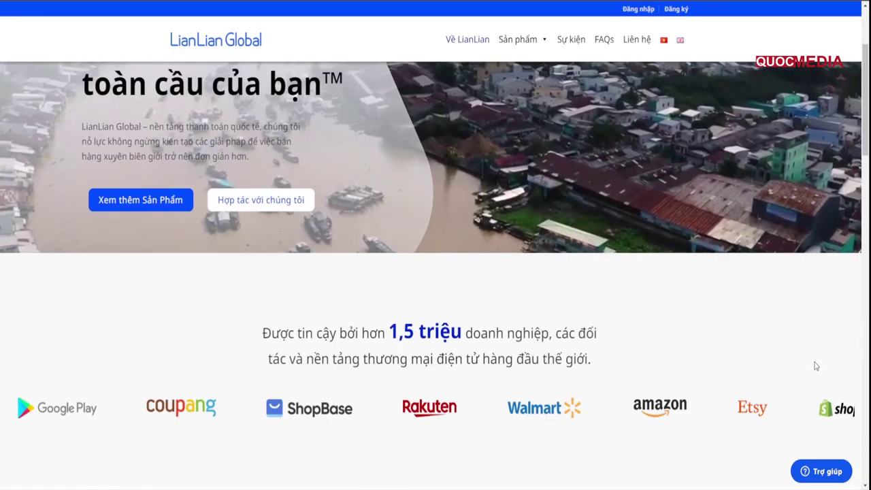
scroll(814, 365, "up", 1)
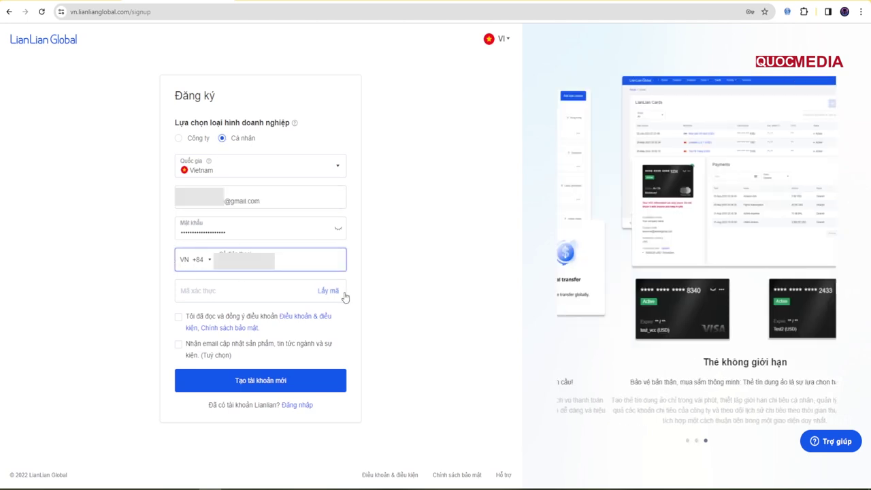
Finish the phone number, request the SMS code with Lấy mã, and tick the hCaptcha box.
left_click(335, 293)
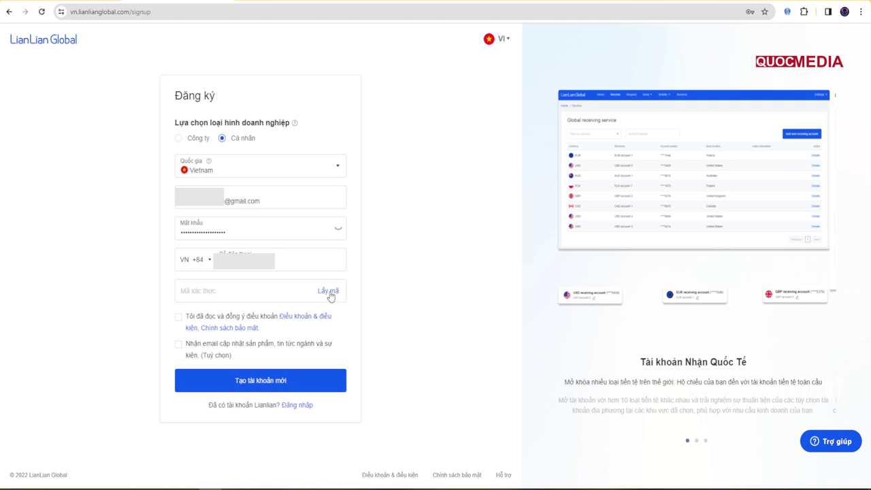
left_click(330, 292)
left_click(379, 254)
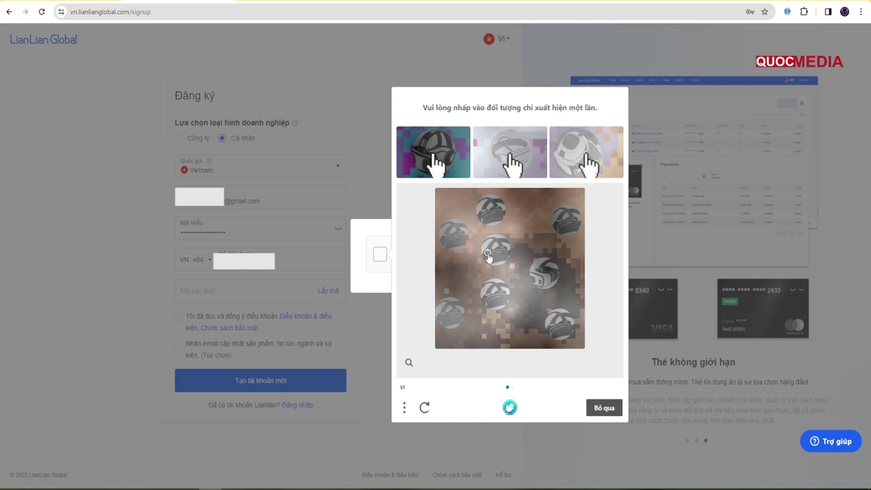
Solve the hCaptcha puzzles, picking the helmet shown once, then start typing the SMS code.
left_click(492, 229)
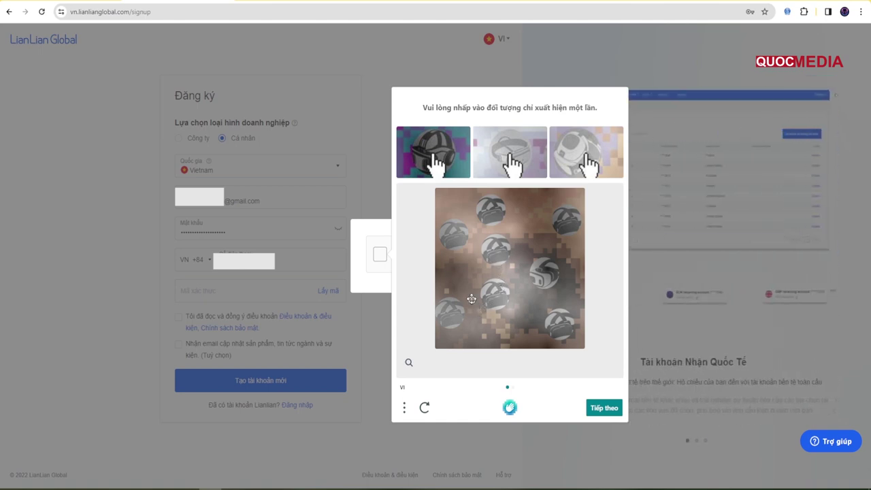
left_click(546, 275)
left_click(601, 409)
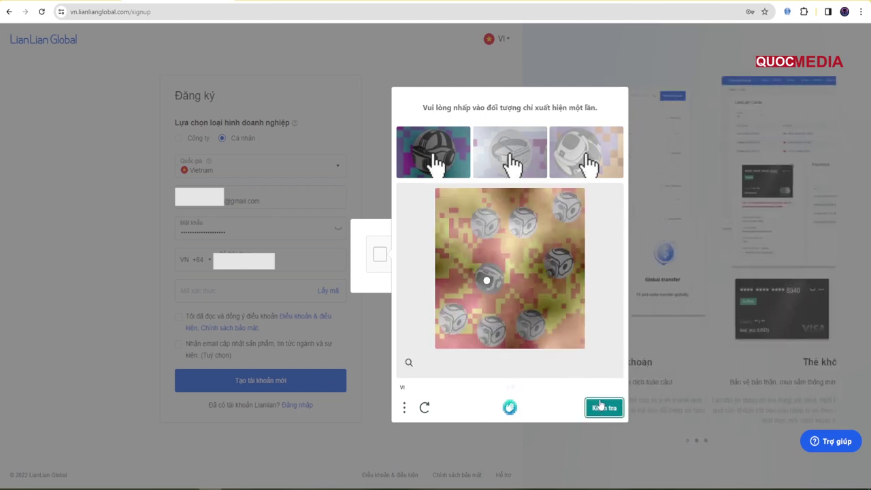
left_click(604, 408)
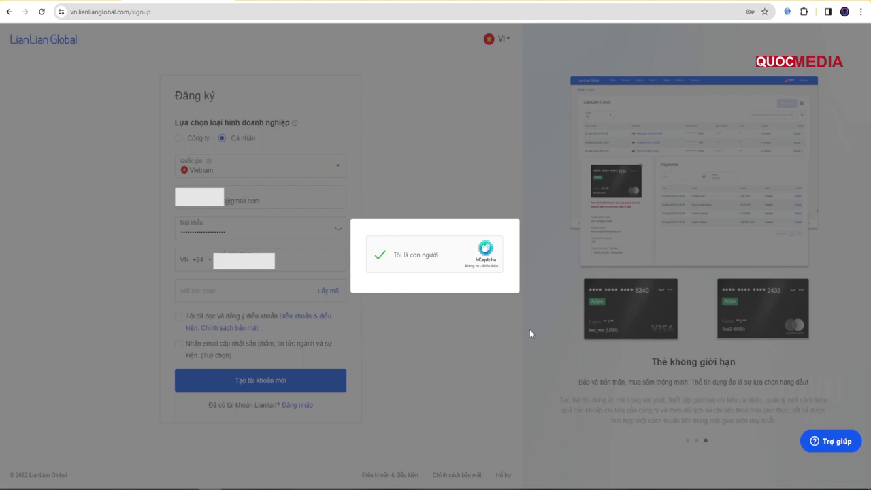
left_click(221, 283)
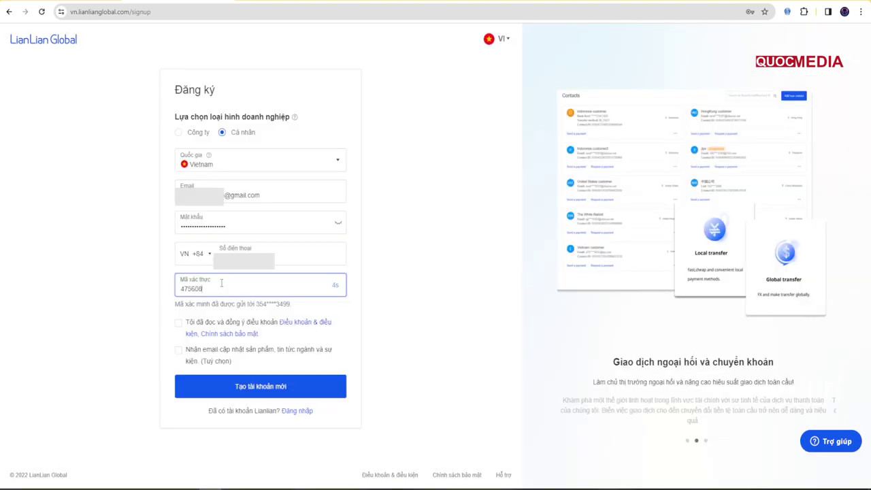
Accept the terms and privacy policy, opt in to product news e-mails, and create the account.
left_click(182, 325)
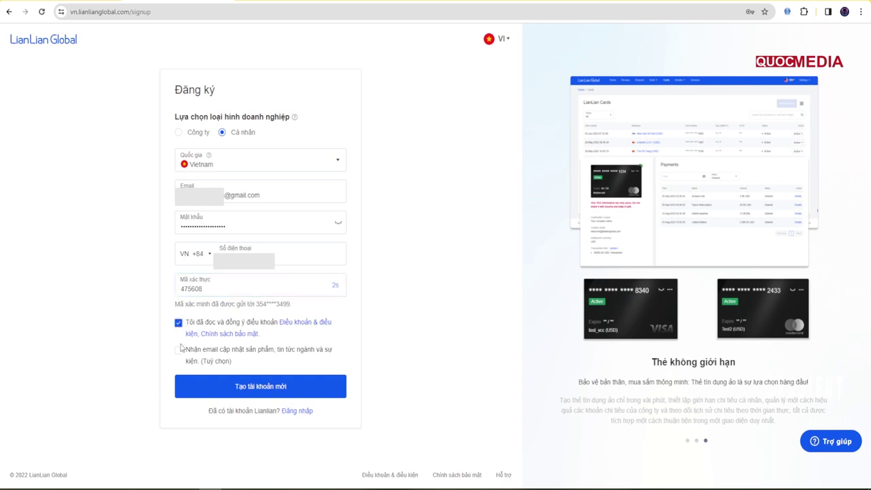
left_click(180, 351)
left_click(232, 386)
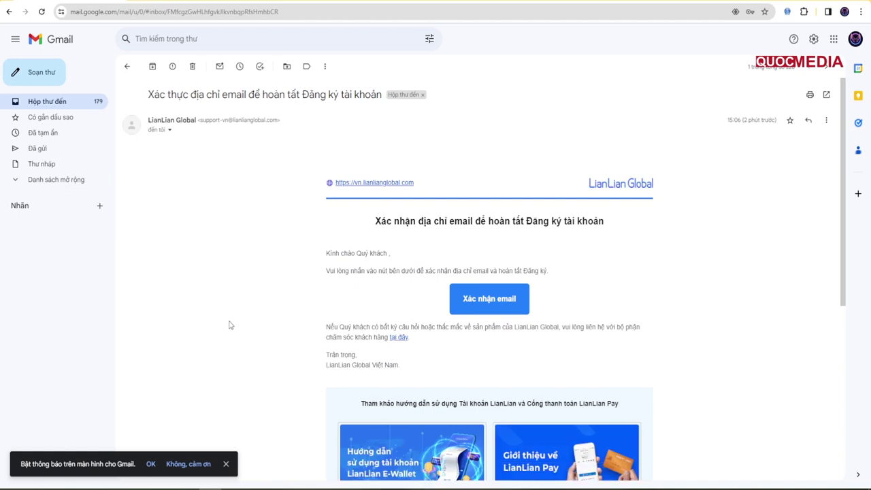
Confirm the email address through the Gmail verification link and acknowledge the confirmed message.
left_click(490, 300)
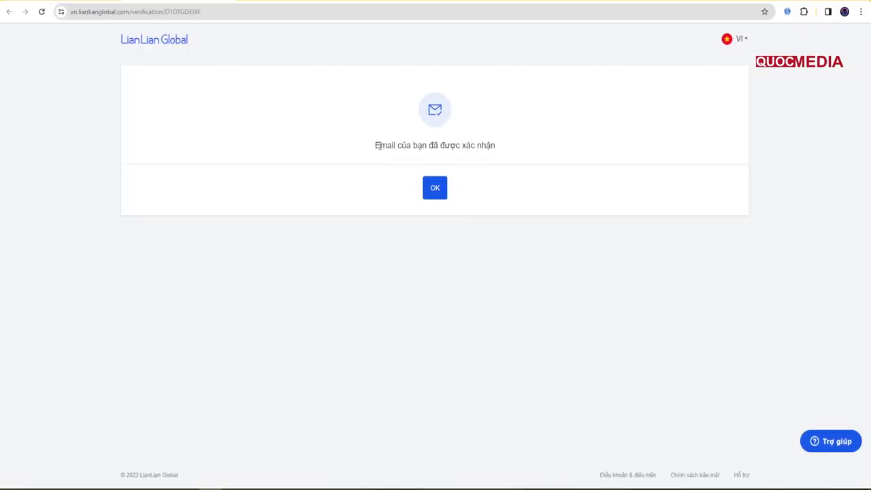
left_click_drag(376, 145, 508, 145)
left_click(435, 188)
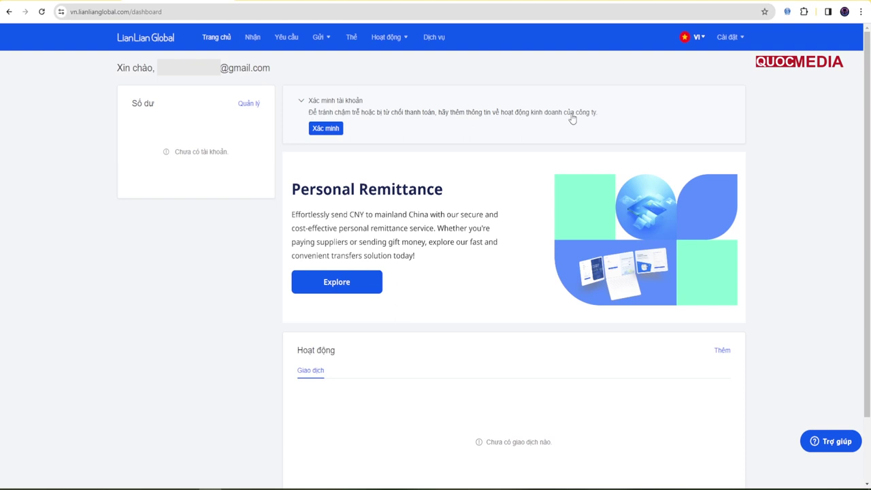
Open the account verification form from the dashboard's 'Xác minh' notice.
left_click(325, 129)
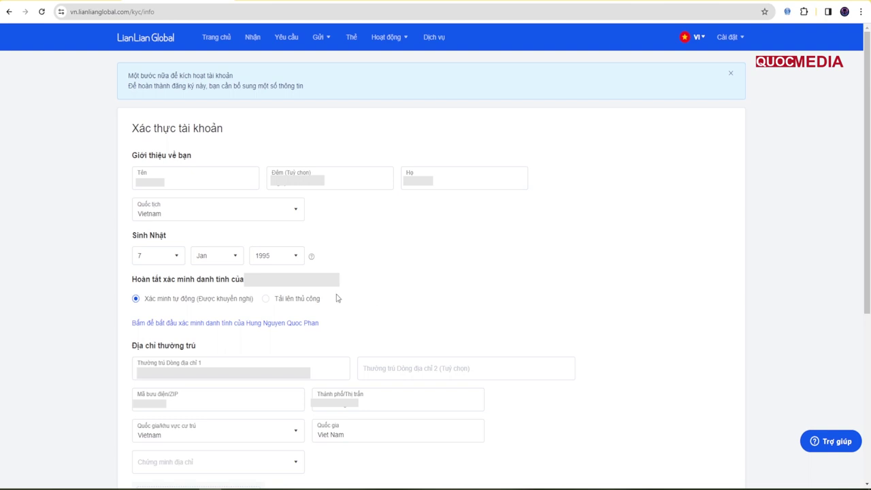
Run automatic identity verification and submit the KYC form with Wholesale category and amazon.com website.
left_click_drag(132, 279, 243, 279)
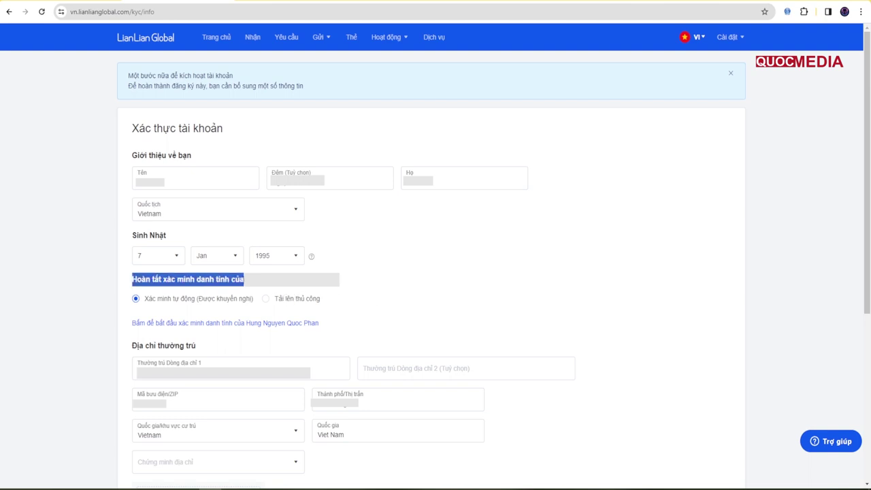
left_click(99, 289)
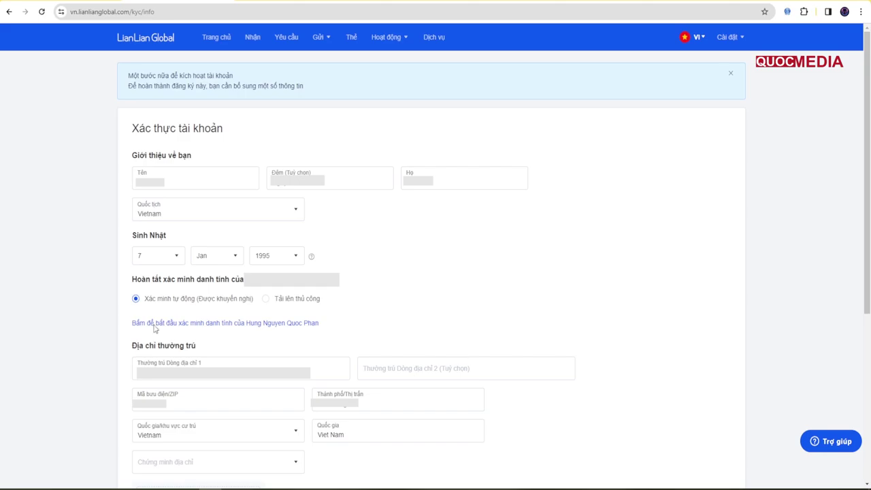
left_click(154, 324)
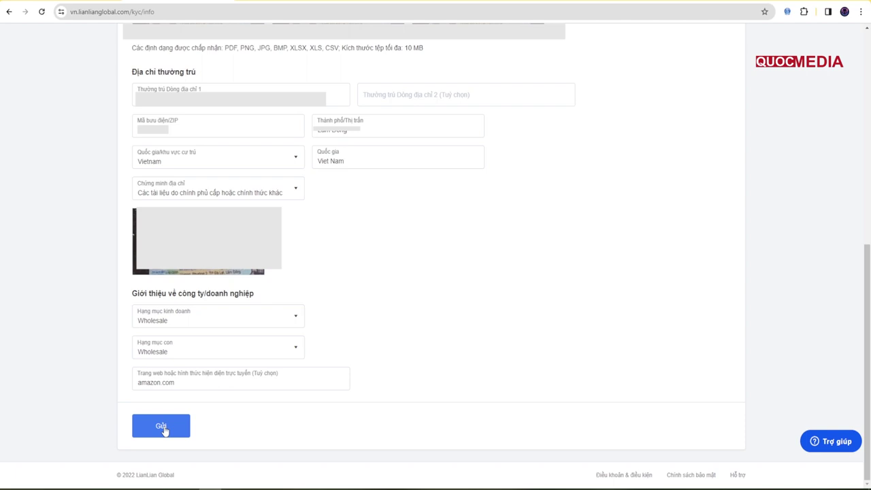
left_click(162, 427)
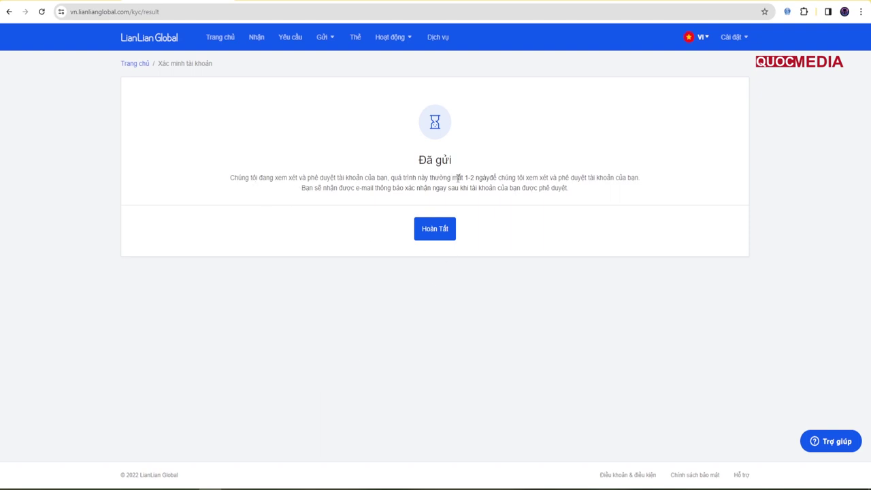
Note the 1–2 day review notice and finish with Hoàn Tất to return to the dashboard.
left_click_drag(391, 178, 537, 177)
left_click(442, 233)
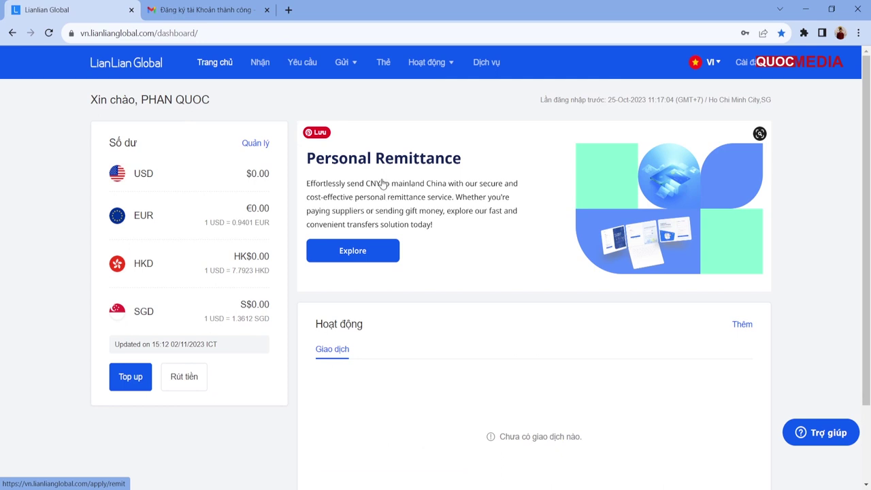
Go to the Nhận list of USD receiving accounts and choose 'Thêm tài khoản nhận mới'.
left_click(263, 62)
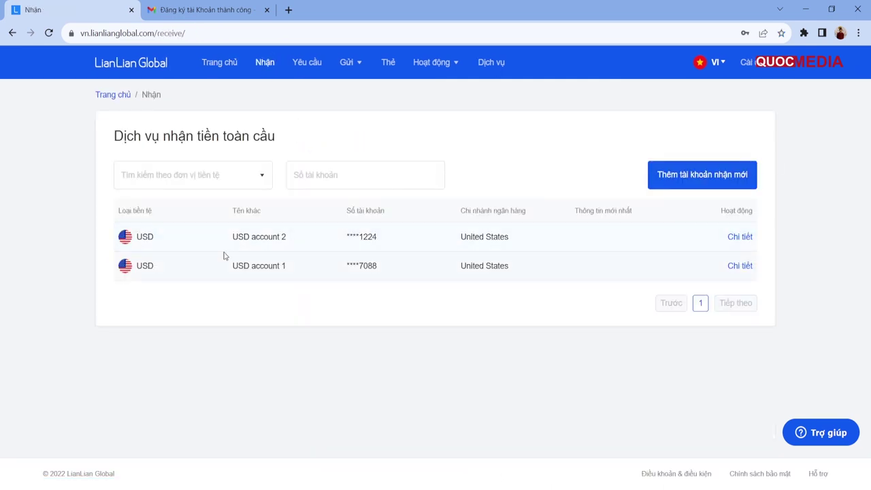
left_click(710, 182)
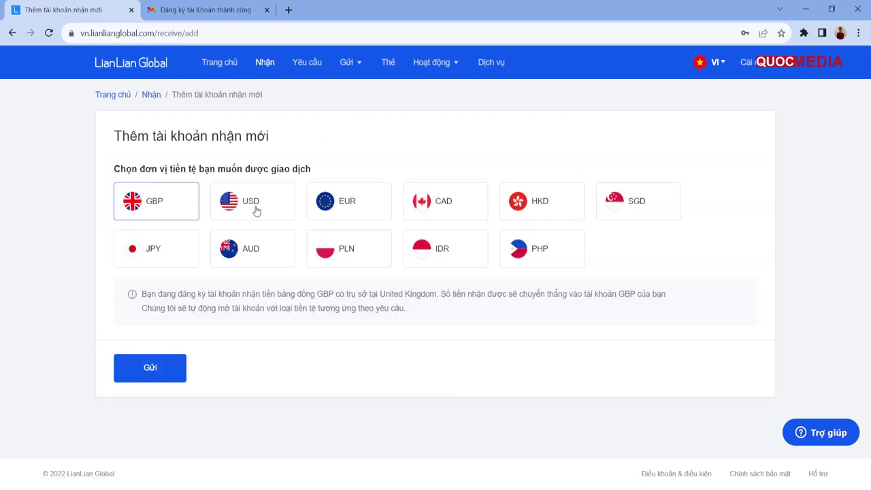
Choose GBP, tag it Gaming Publisher and E-commerce platform, and confirm to create the account.
left_click(151, 376)
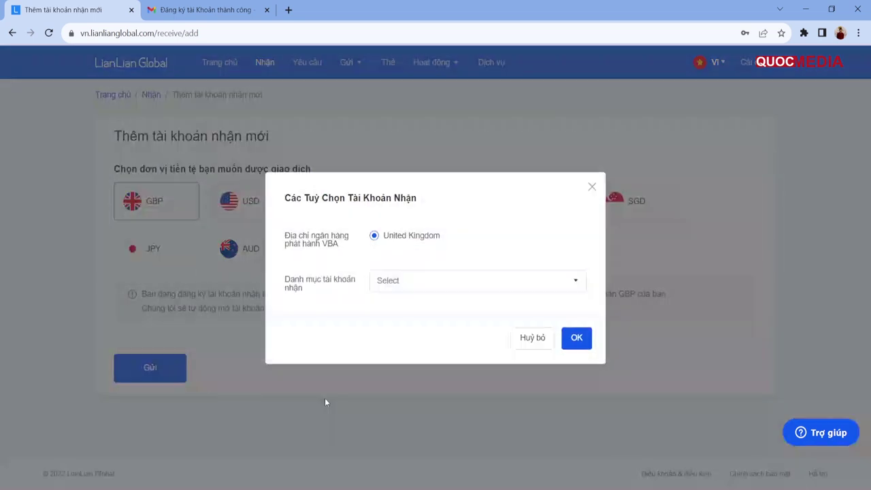
left_click(399, 280)
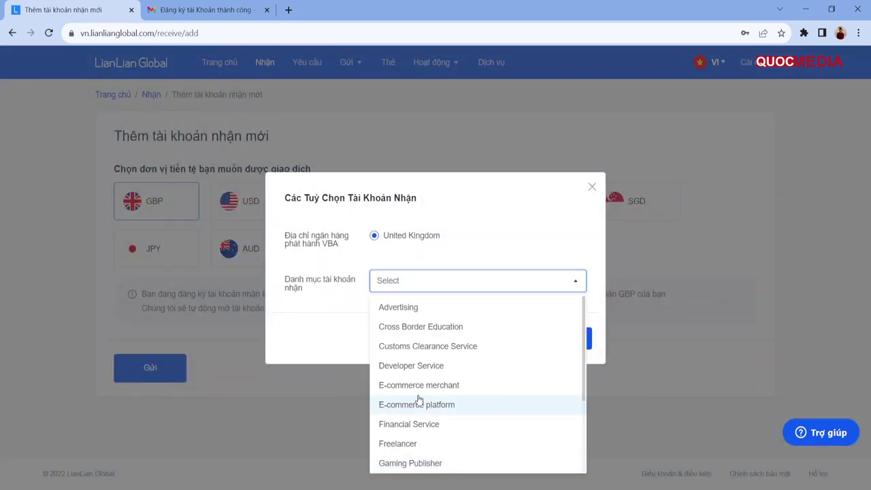
left_click(413, 464)
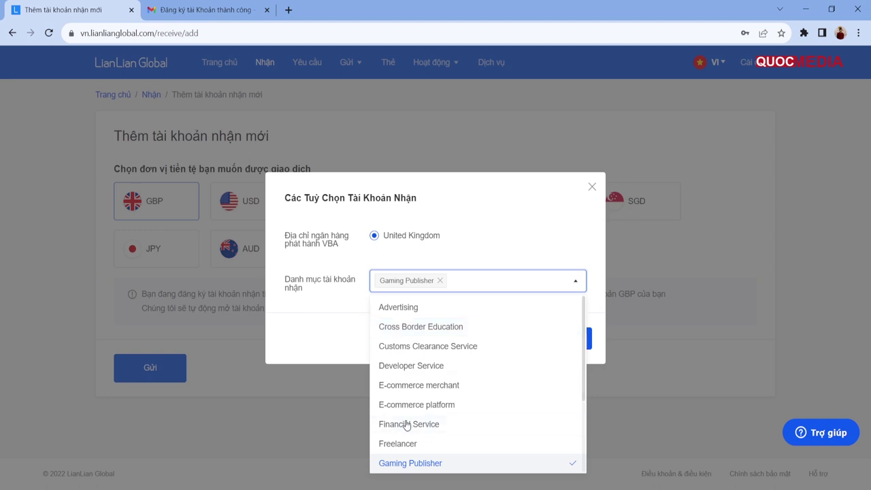
left_click(423, 406)
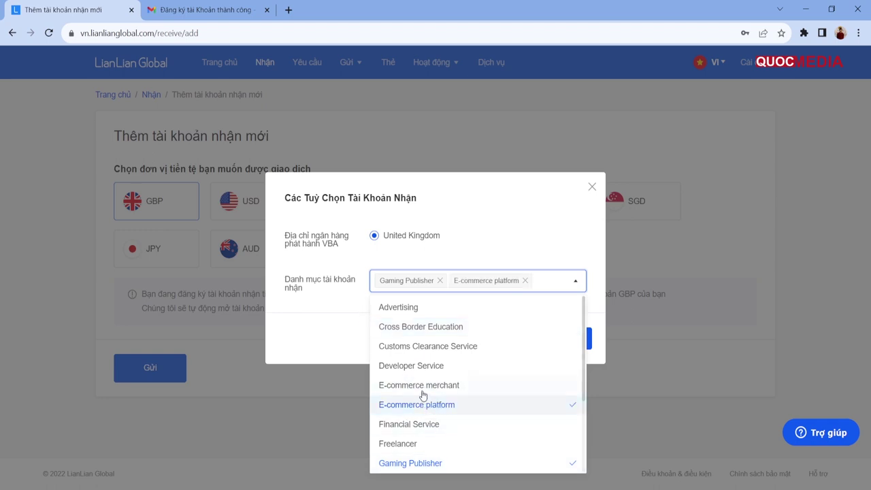
left_click(356, 317)
left_click(577, 339)
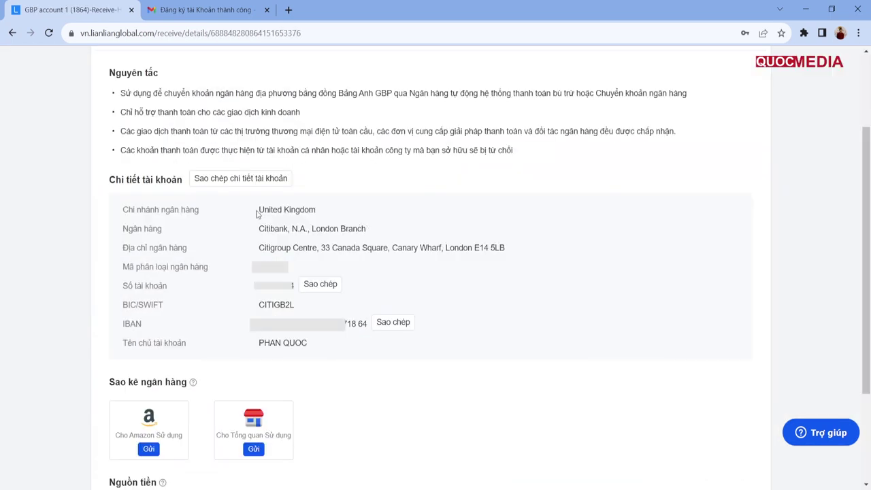
Check the United Kingdom branch, go back to Nhận, and verify the new GBP account 1 row.
left_click_drag(257, 213, 319, 210)
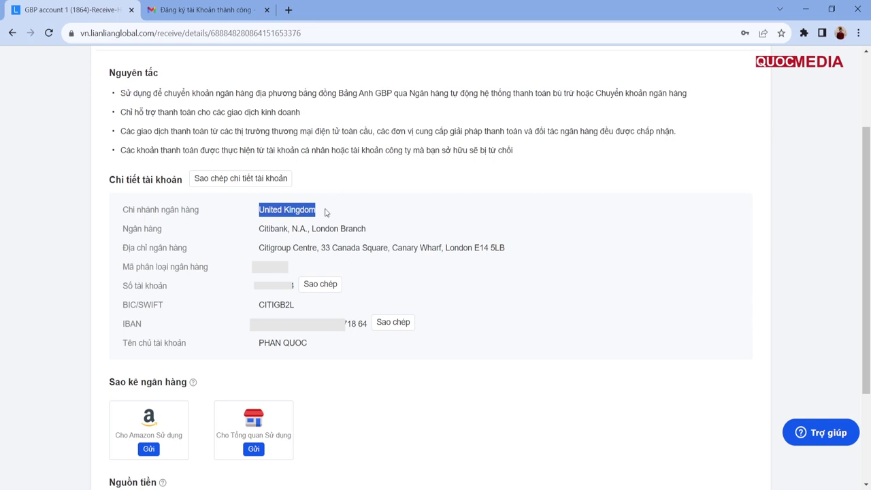
key("alt+Left")
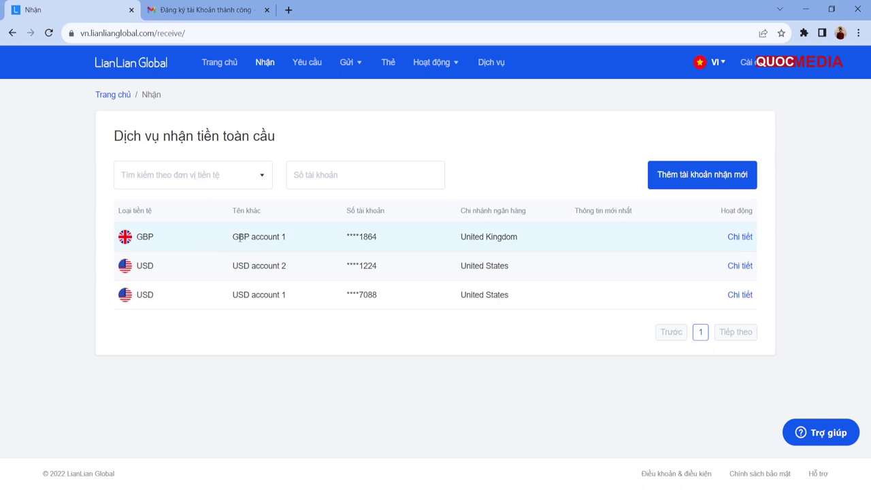
left_click_drag(233, 237, 299, 243)
left_click_drag(135, 238, 159, 241)
left_click(321, 449)
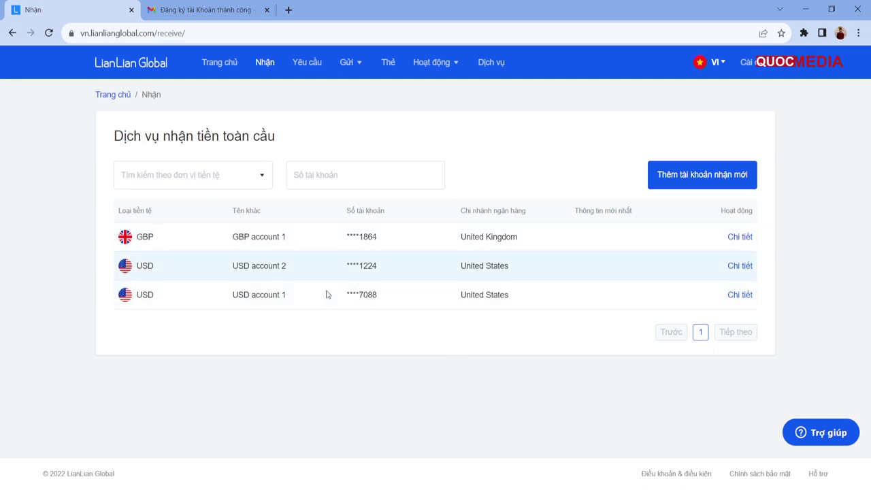